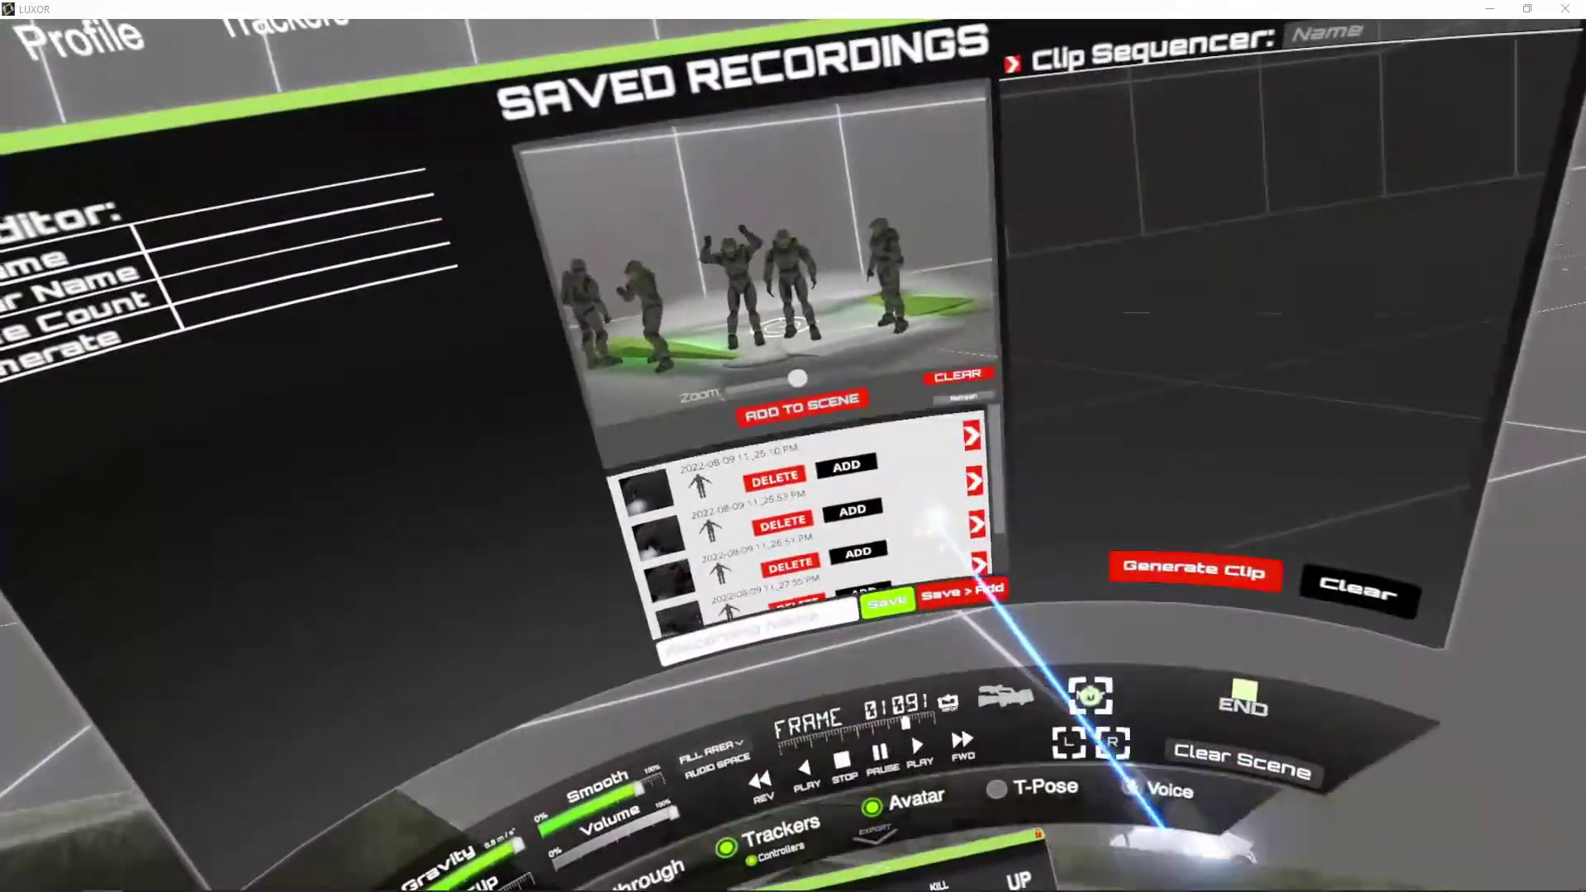
# - Queue the 11:25:10, 11:25:53, 11:26:51, 11:27:55 and 11:28:37 PM recordings in the Clip Sequencer
pyautogui.click(974, 482)
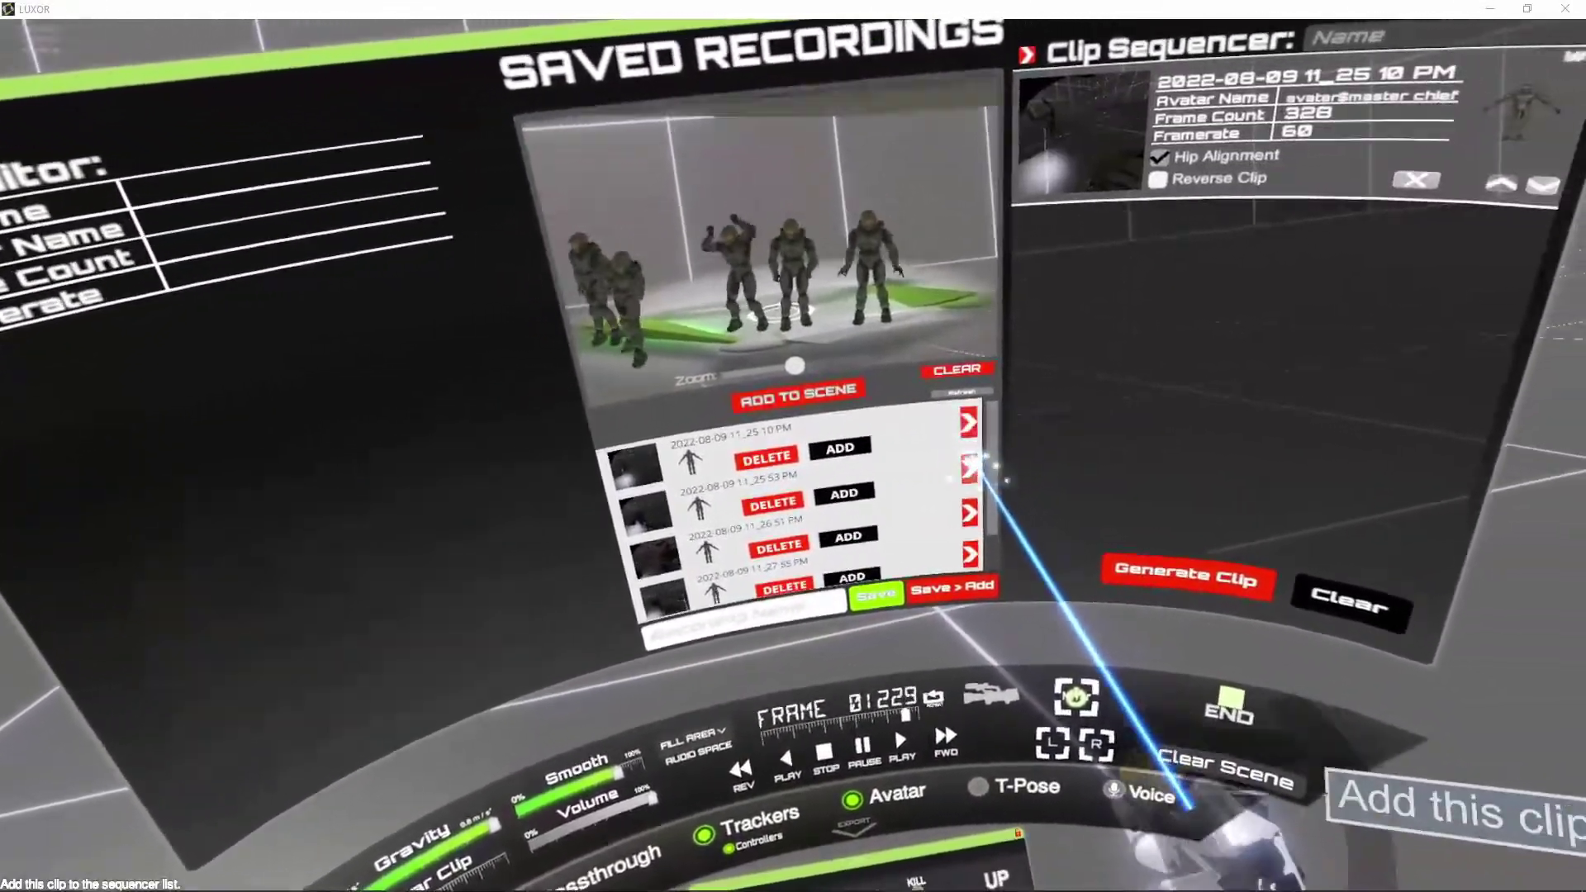
pyautogui.click(970, 469)
pyautogui.click(969, 513)
pyautogui.click(972, 555)
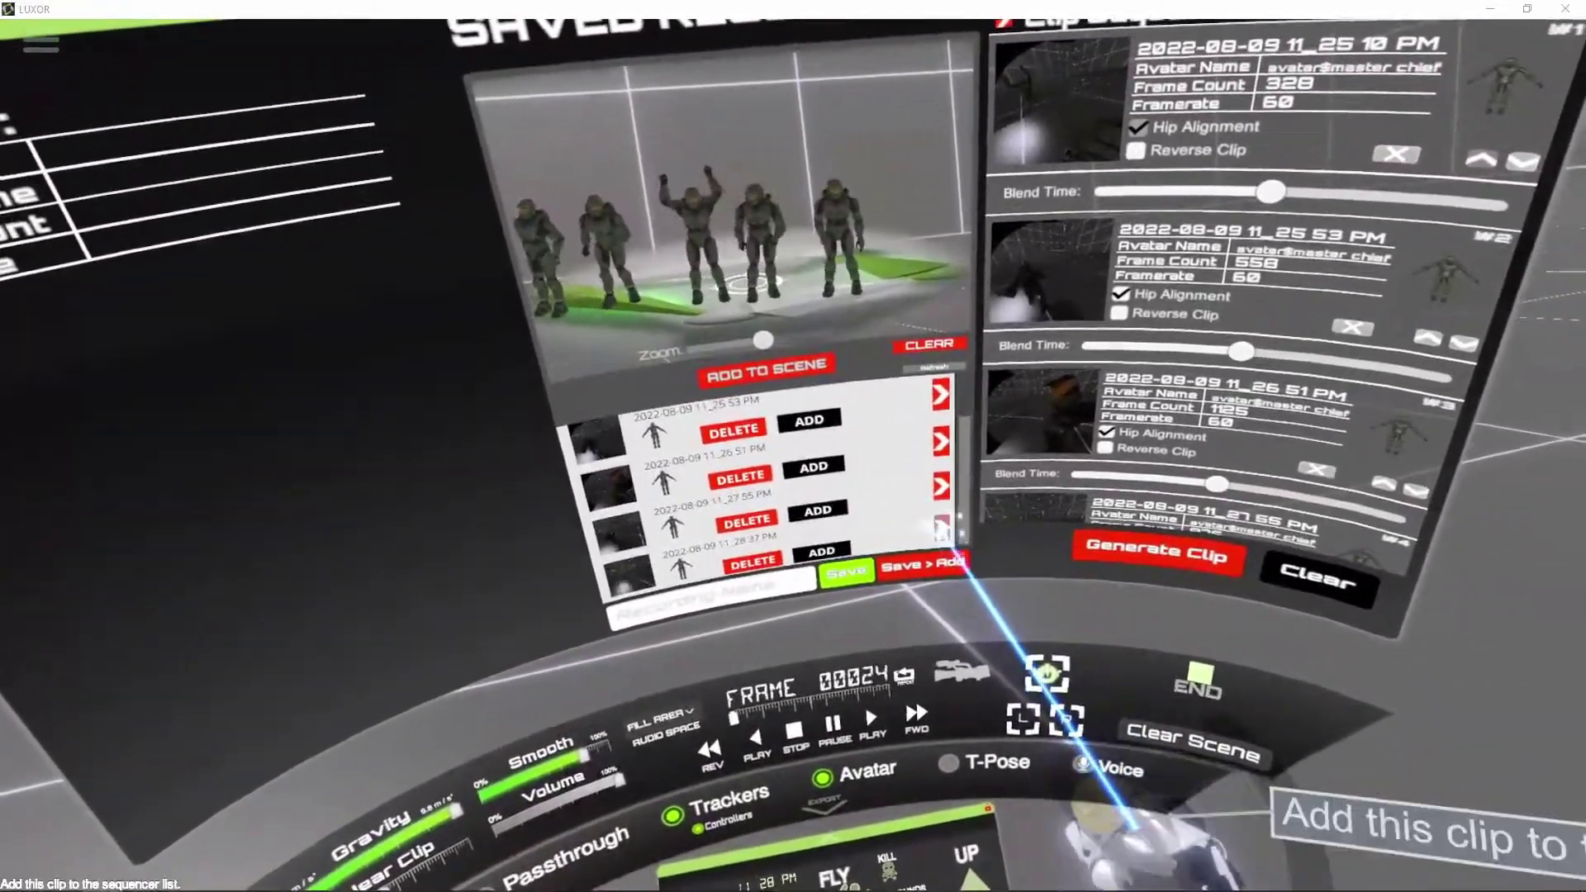
pyautogui.click(942, 527)
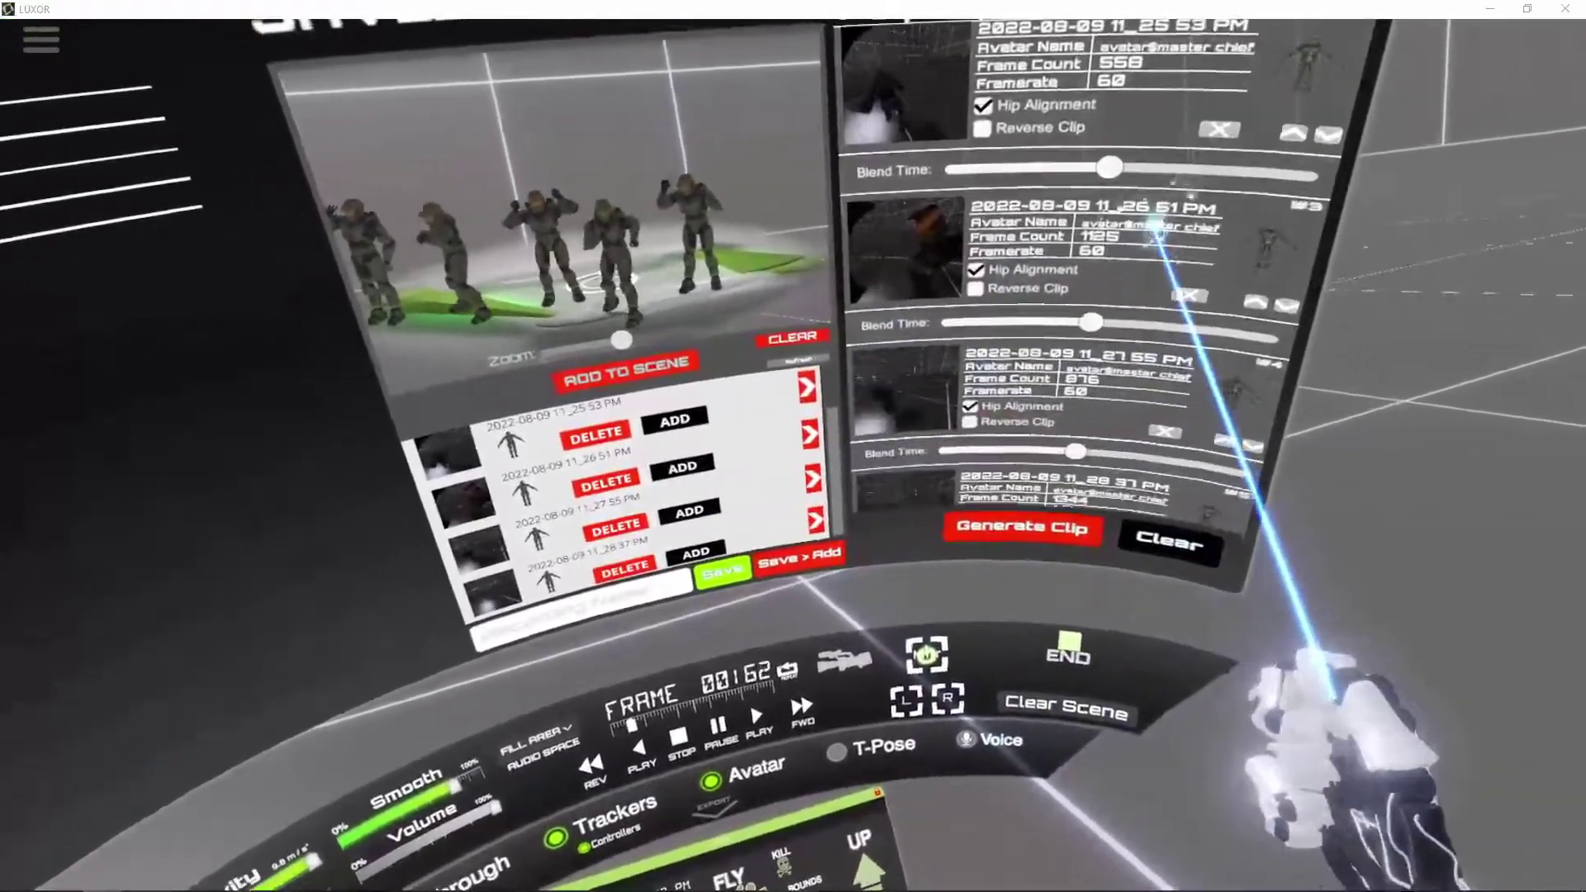
pyautogui.scroll(3, 1157, 235)
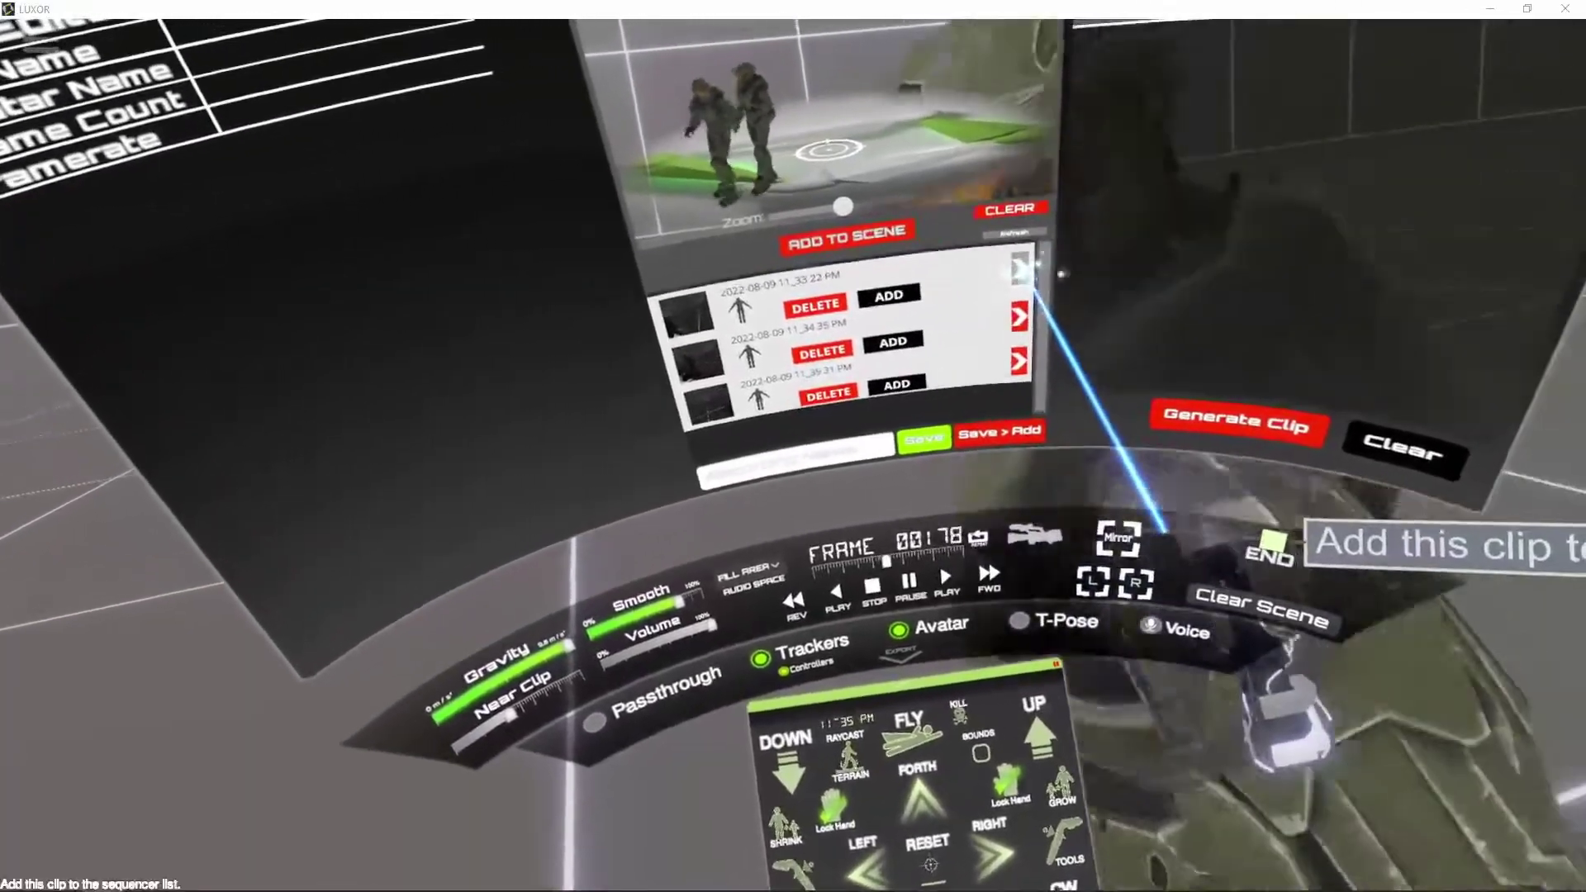
# - Add the 11:34:35 PM and 11:35:31 PM recordings to the Clip Sequencer
pyautogui.click(1135, 324)
pyautogui.click(997, 349)
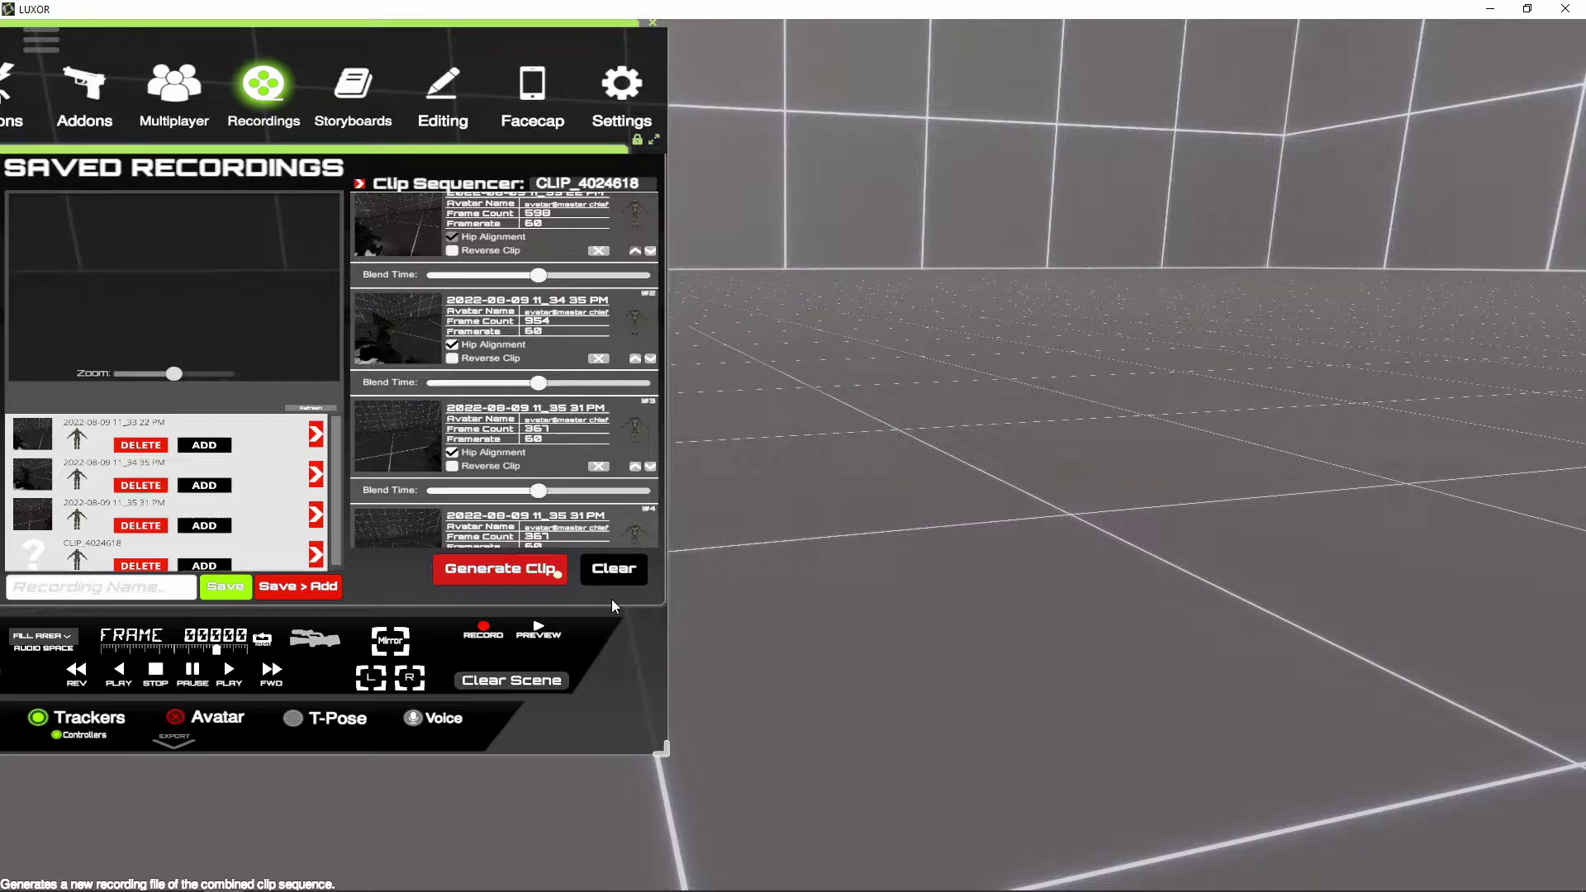
# - Clear all clips from the sequencer and delete the CLIP_4024618 recording
pyautogui.click(615, 570)
pyautogui.click(411, 585)
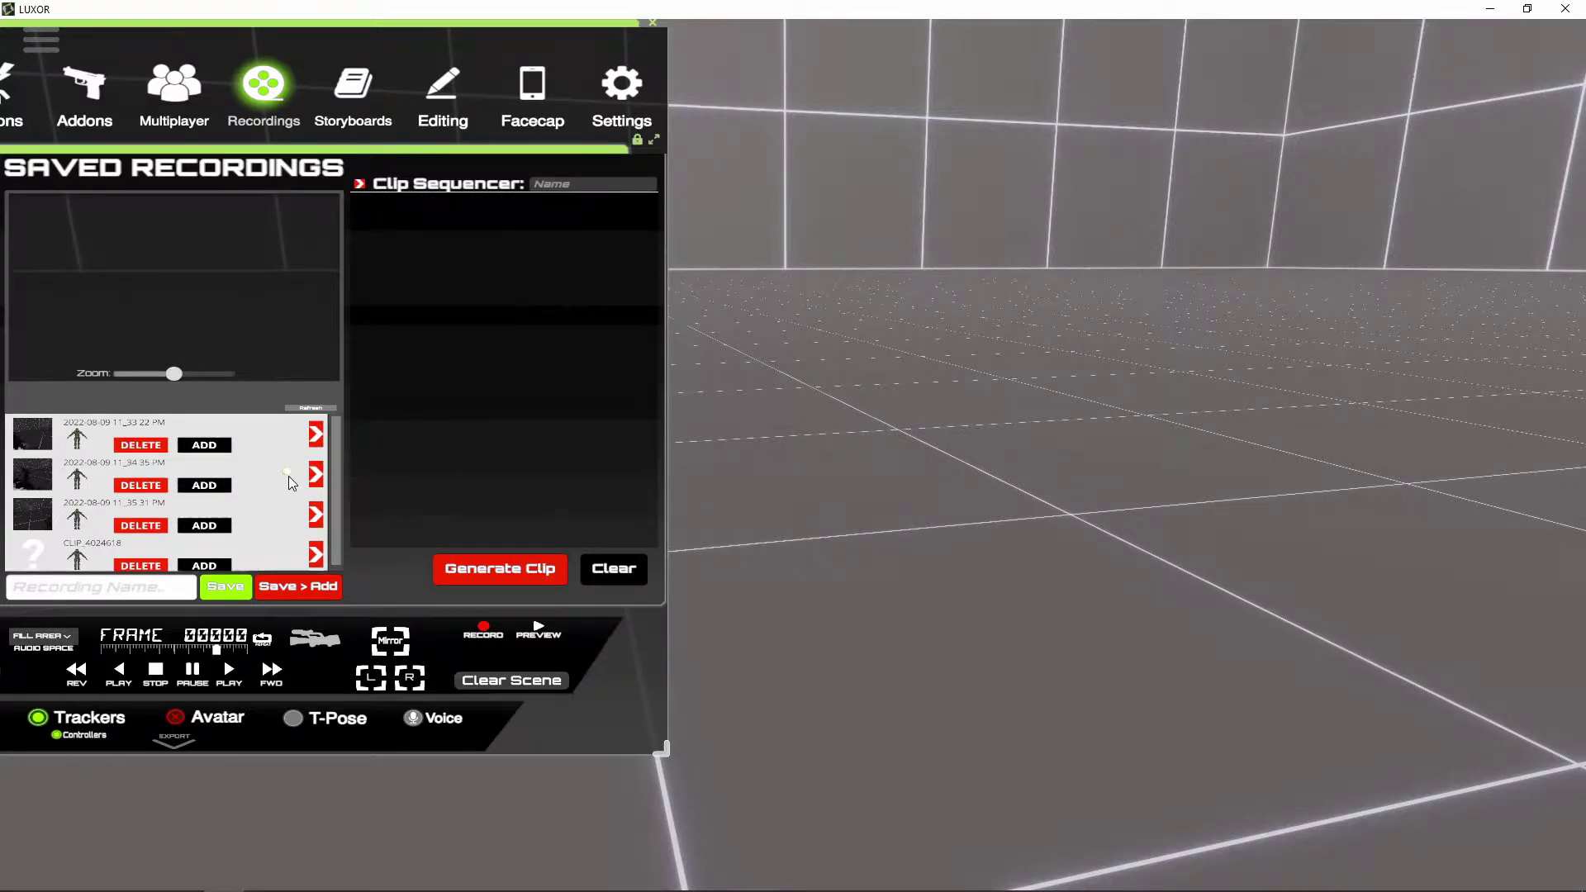
pyautogui.scroll(-1, 291, 483)
pyautogui.click(137, 570)
pyautogui.click(51, 553)
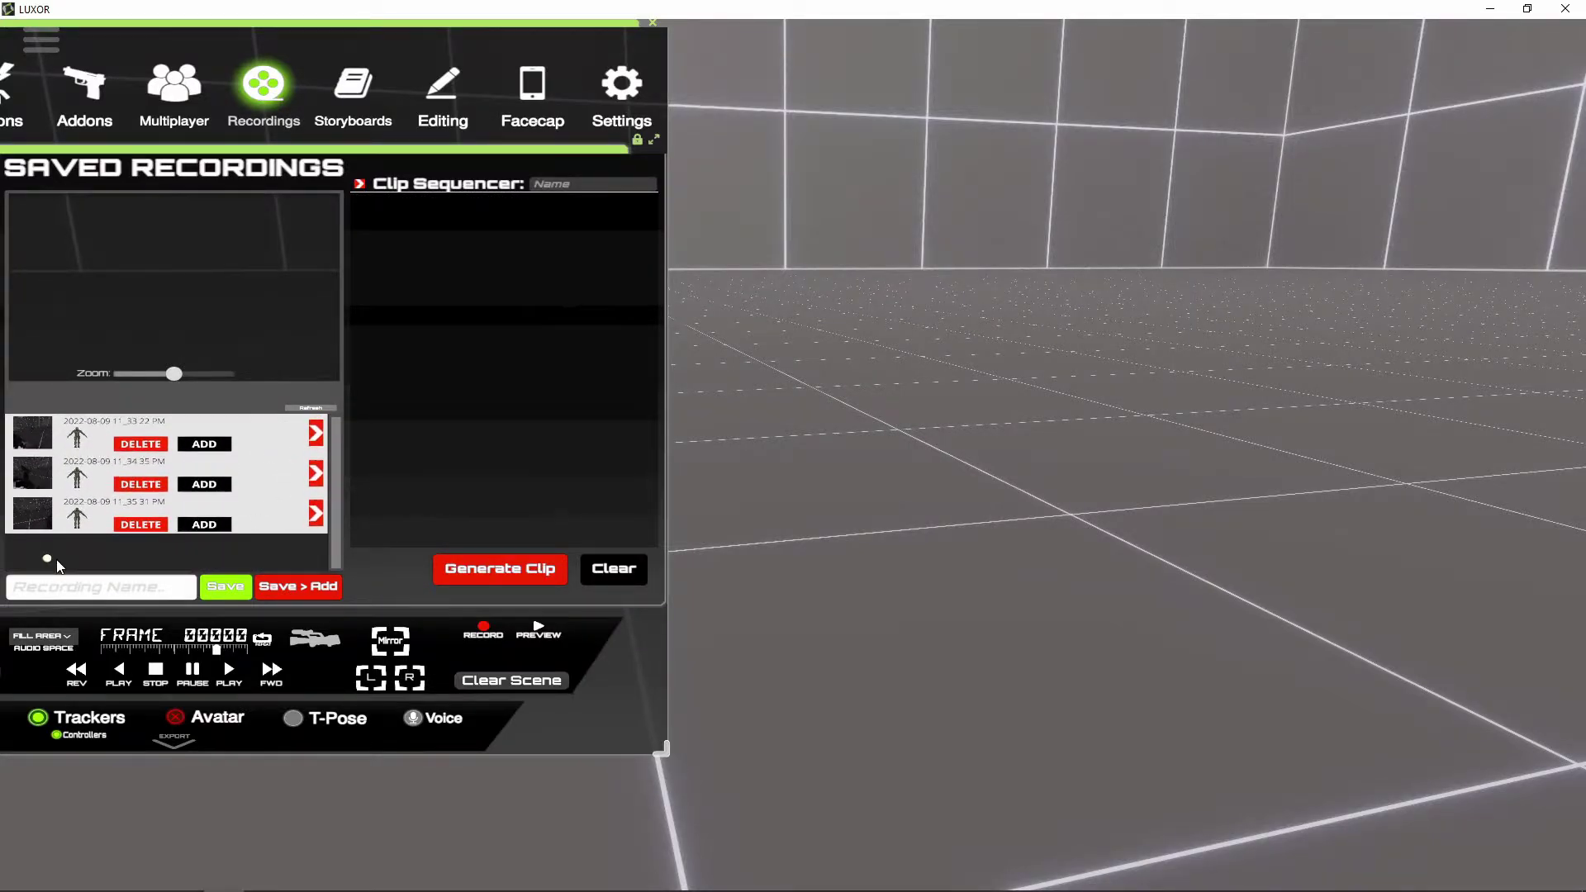
# - Load the 11:34:35 and 11:35:31 PM recordings into the preview and enlarge the recordings panel
pyautogui.click(207, 444)
pyautogui.click(209, 488)
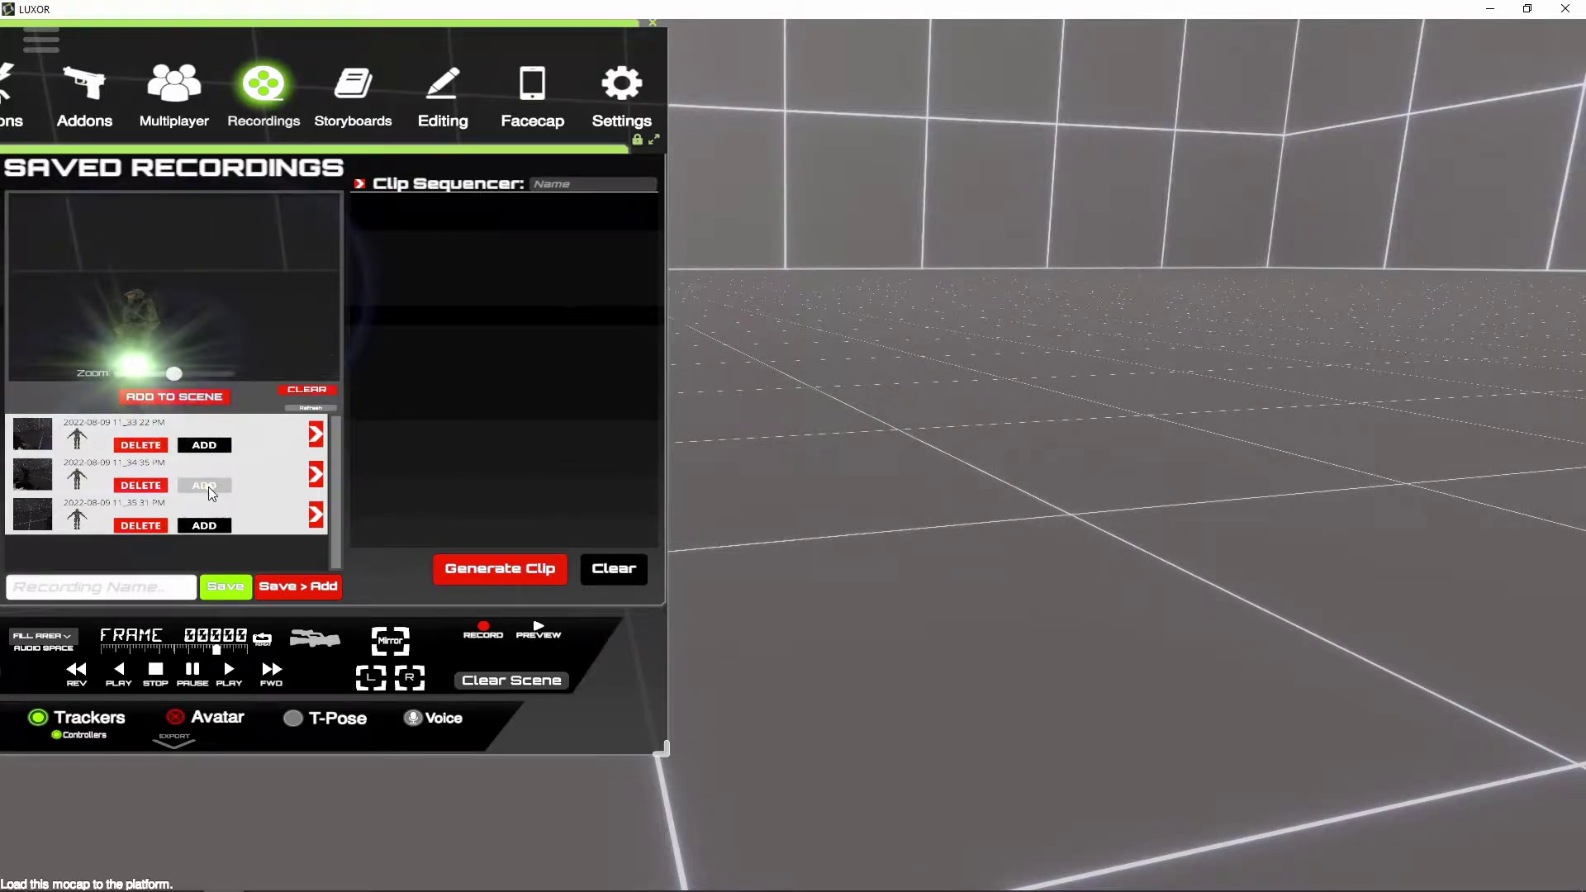
pyautogui.click(206, 533)
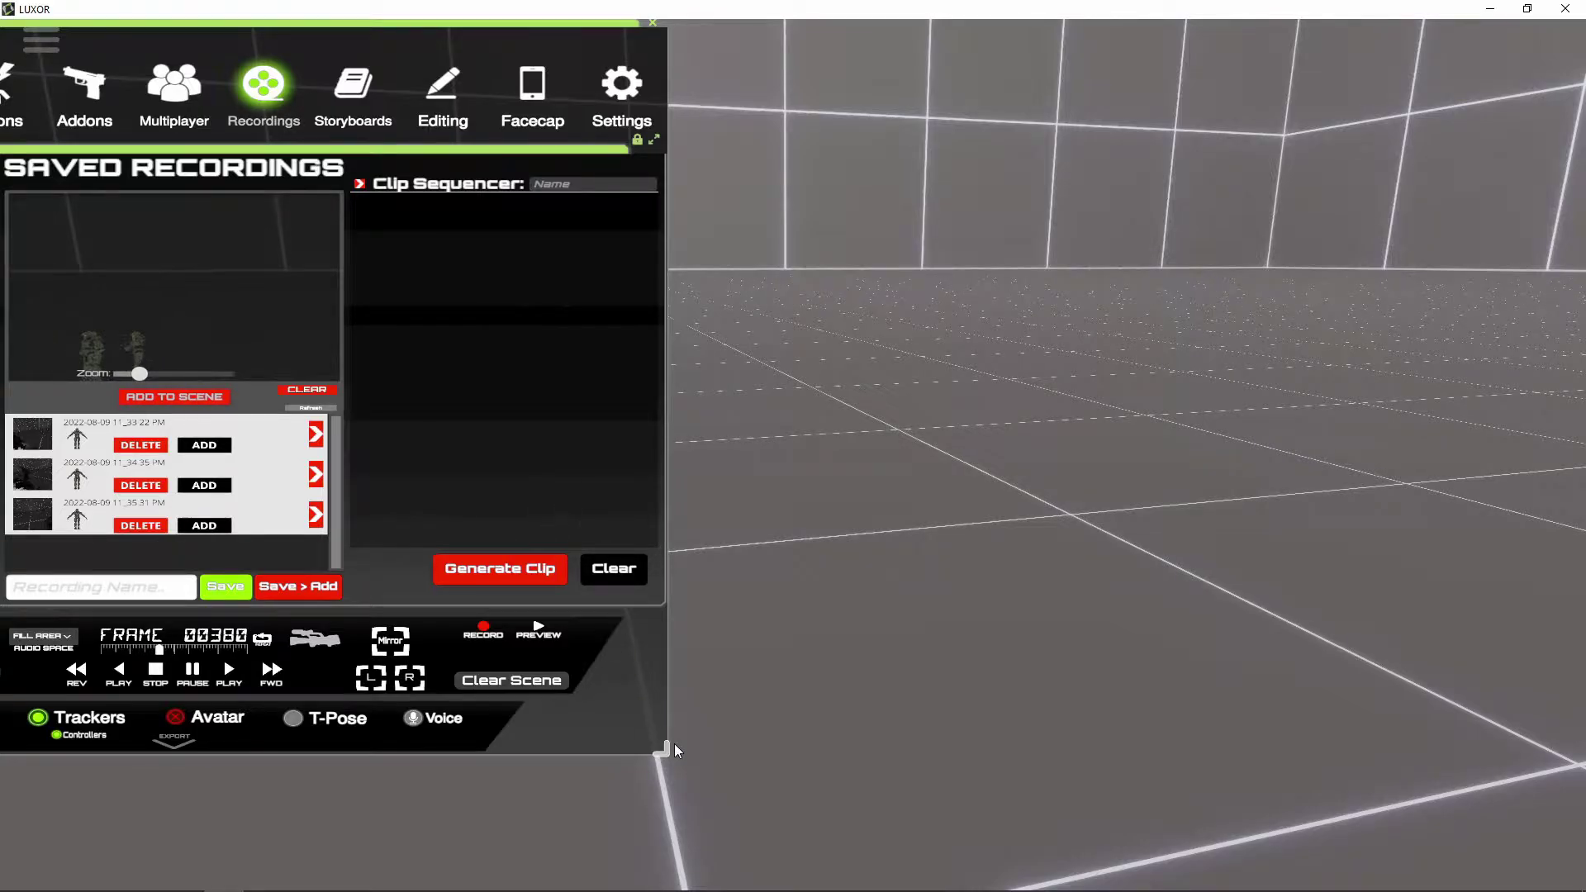
pyautogui.moveTo(676, 751); pyautogui.dragTo(809, 863)
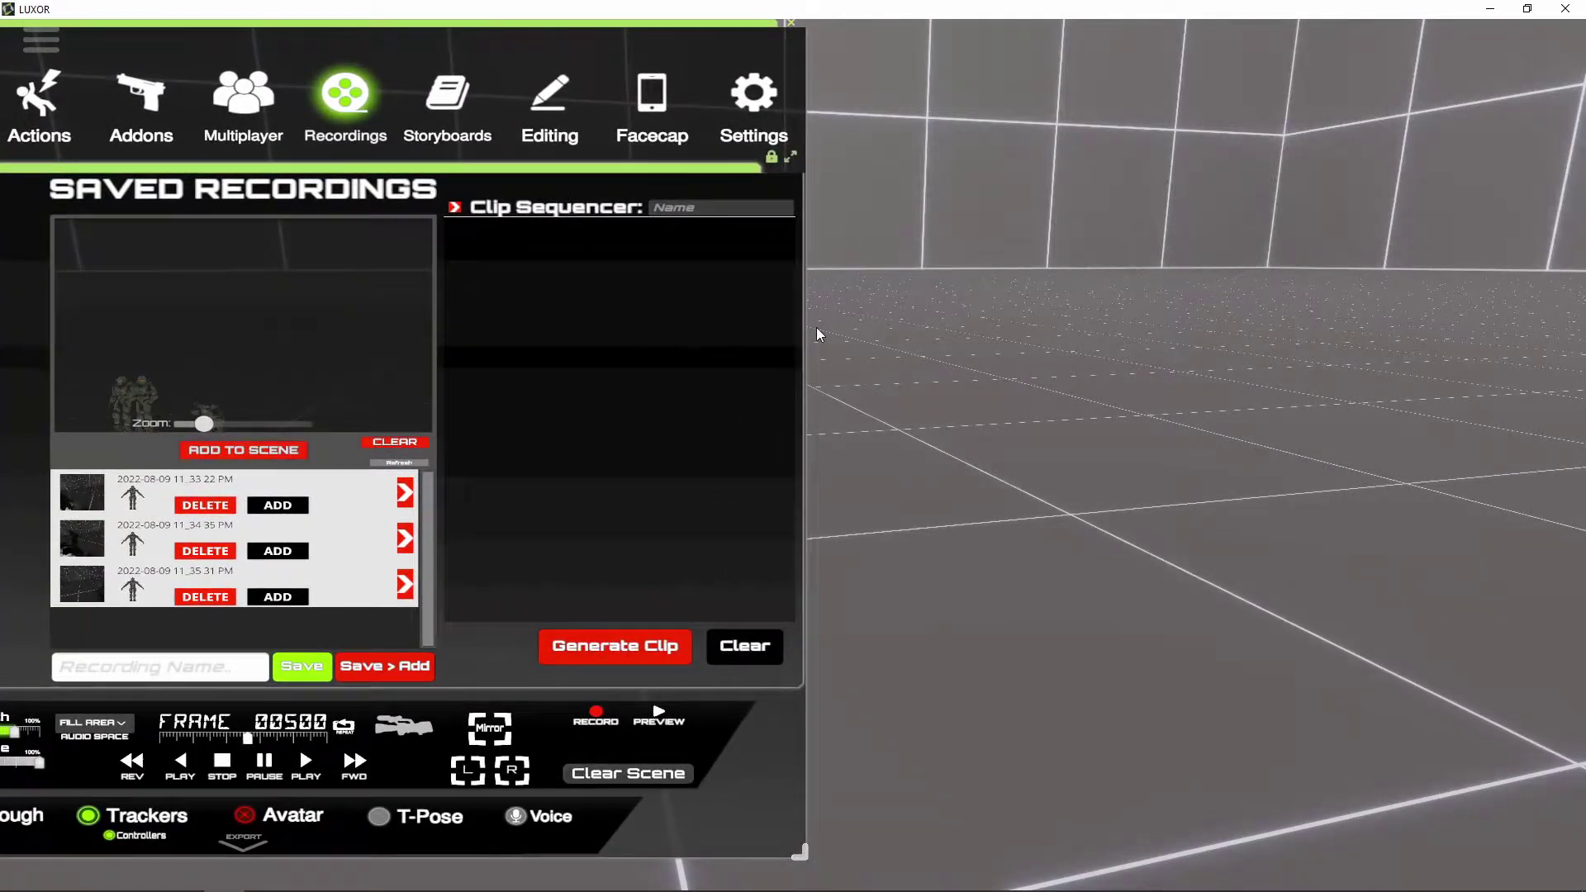
pyautogui.moveTo(575, 30)
pyautogui.mouseDown()
pyautogui.moveTo(523, 38)
pyautogui.moveTo(590, 35)
pyautogui.mouseUp()
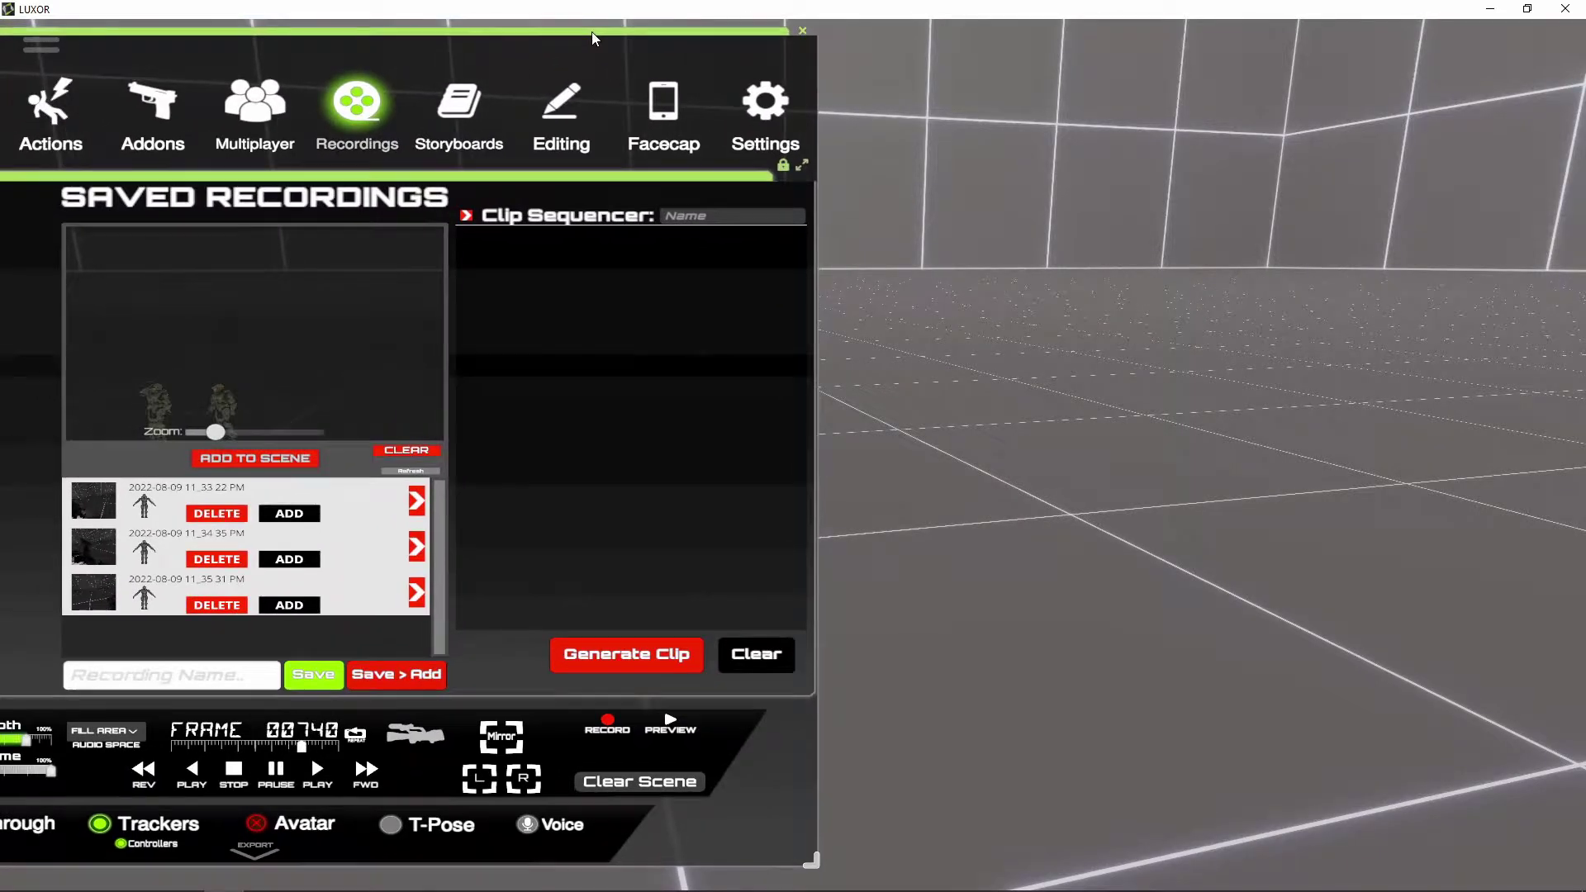
# - Clear the preview characters and queue five copies of the 11:35:31 PM recording
pyautogui.click(286, 605)
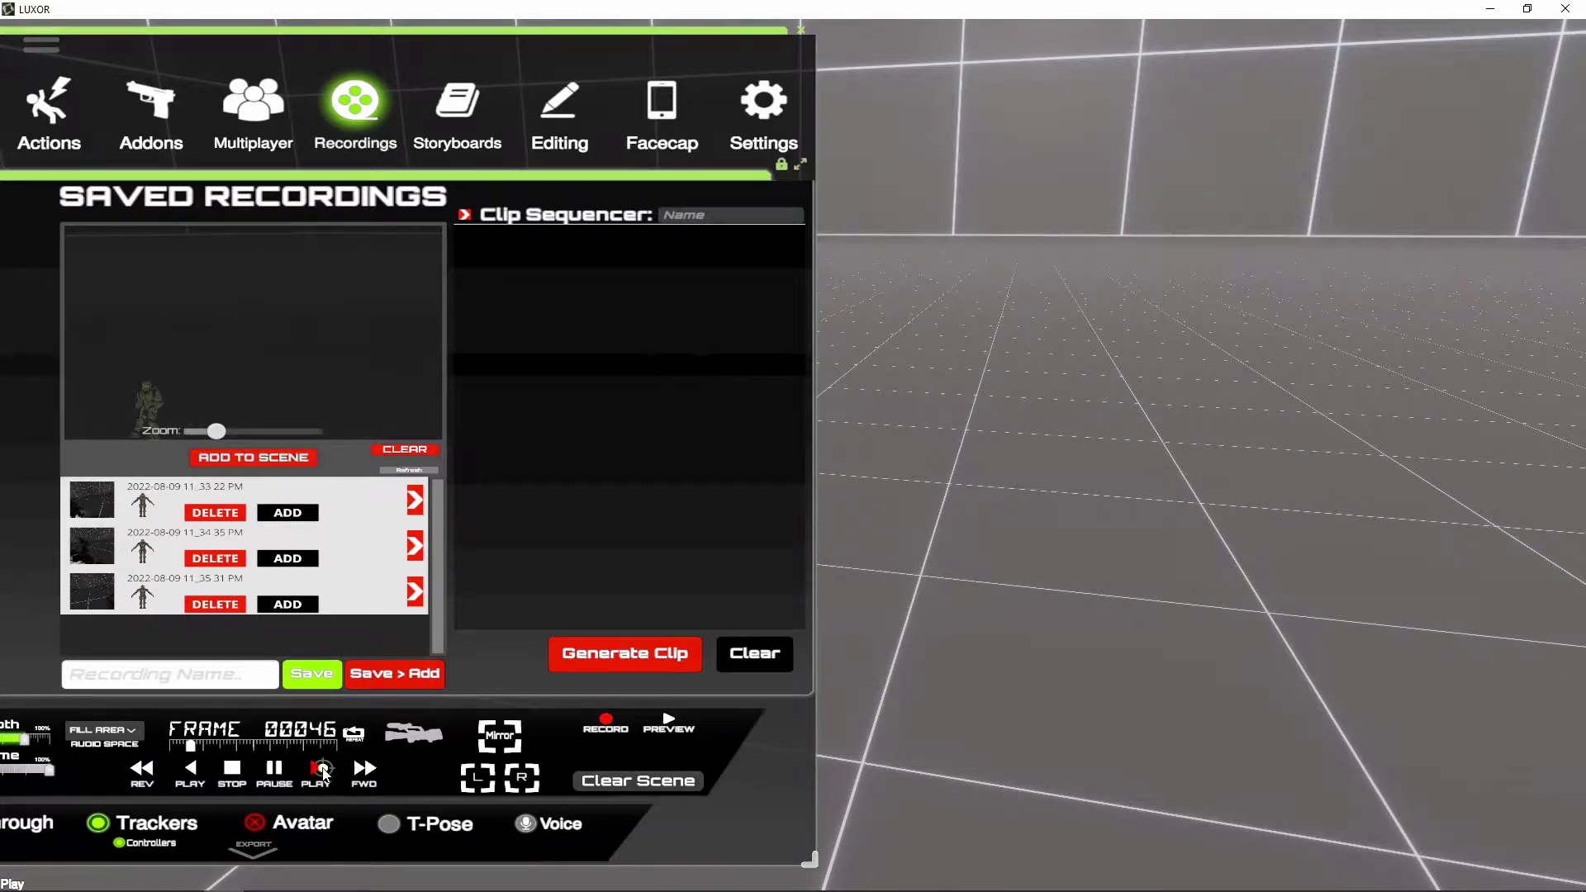
pyautogui.click(412, 591)
pyautogui.click(411, 593)
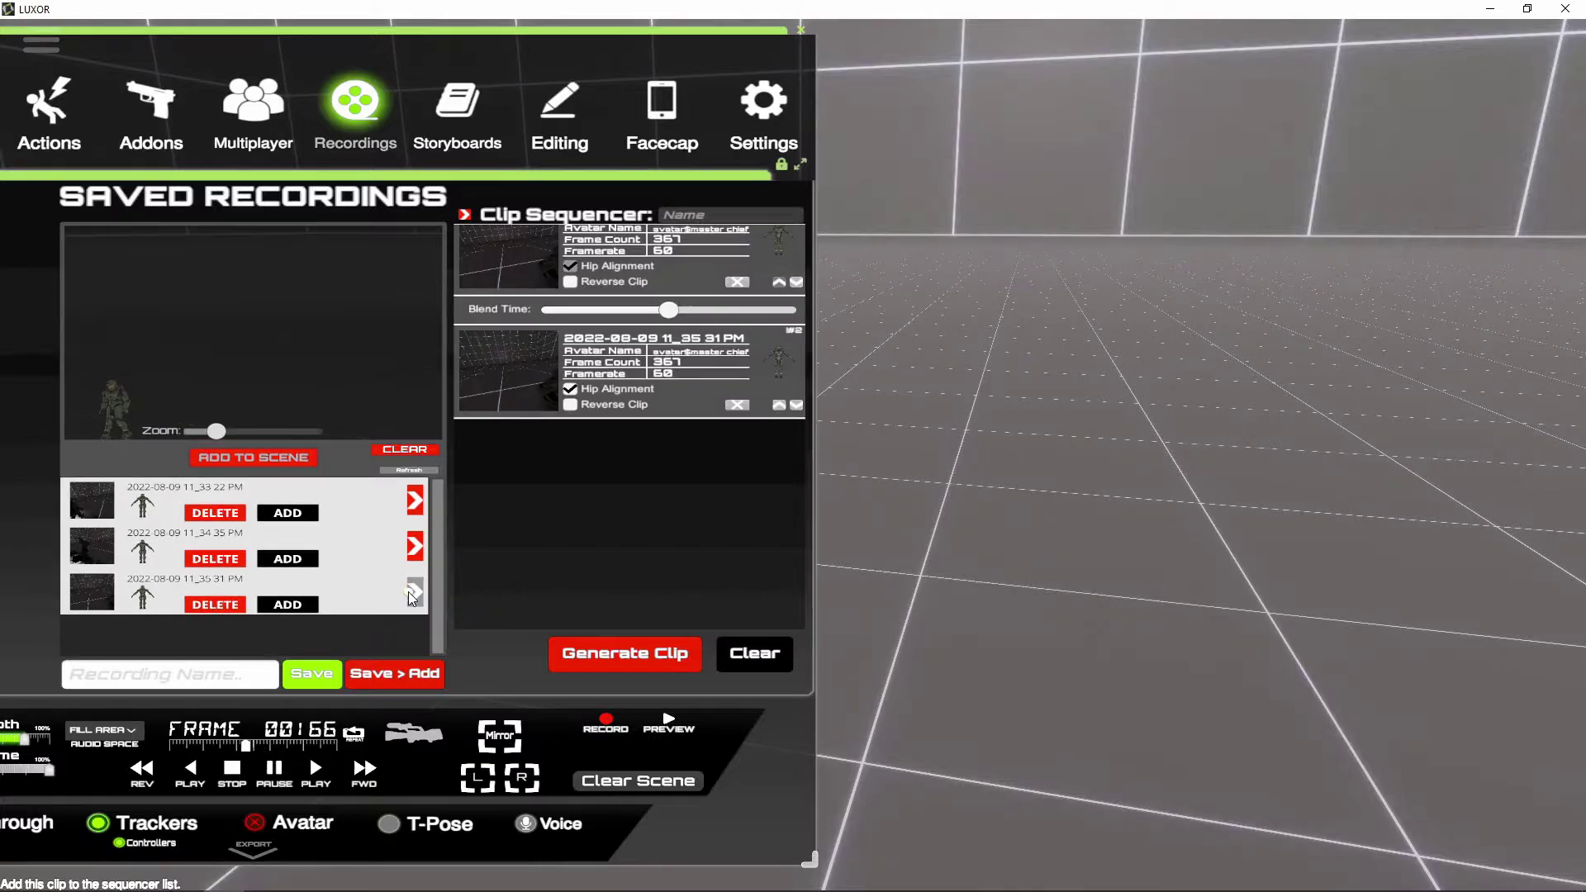
pyautogui.click(411, 595)
pyautogui.click(412, 596)
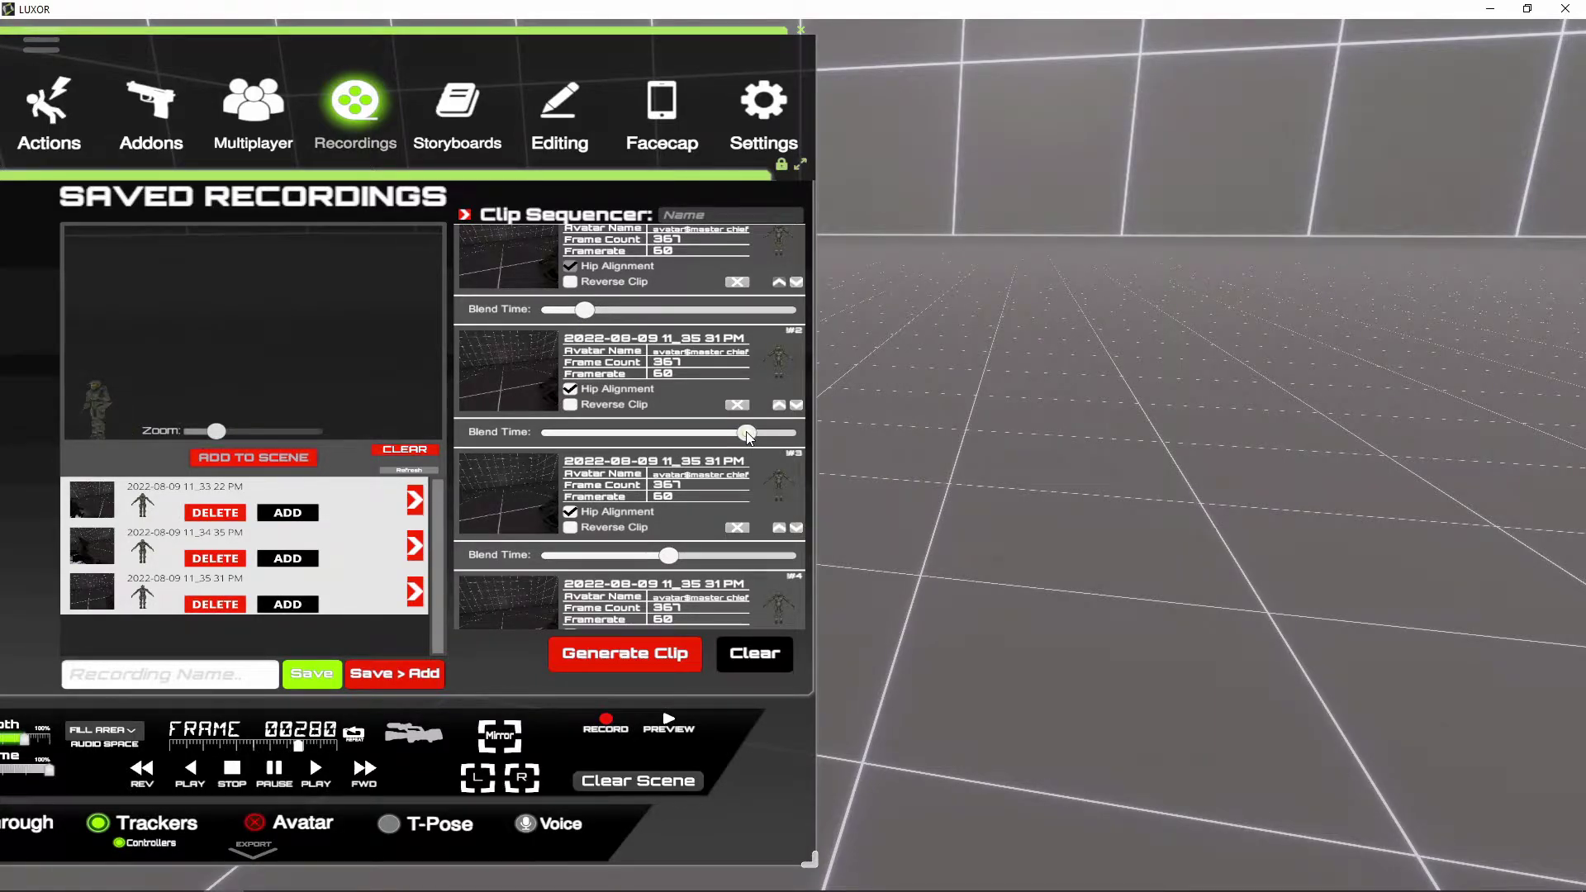
pyautogui.scroll(-3, 657, 613)
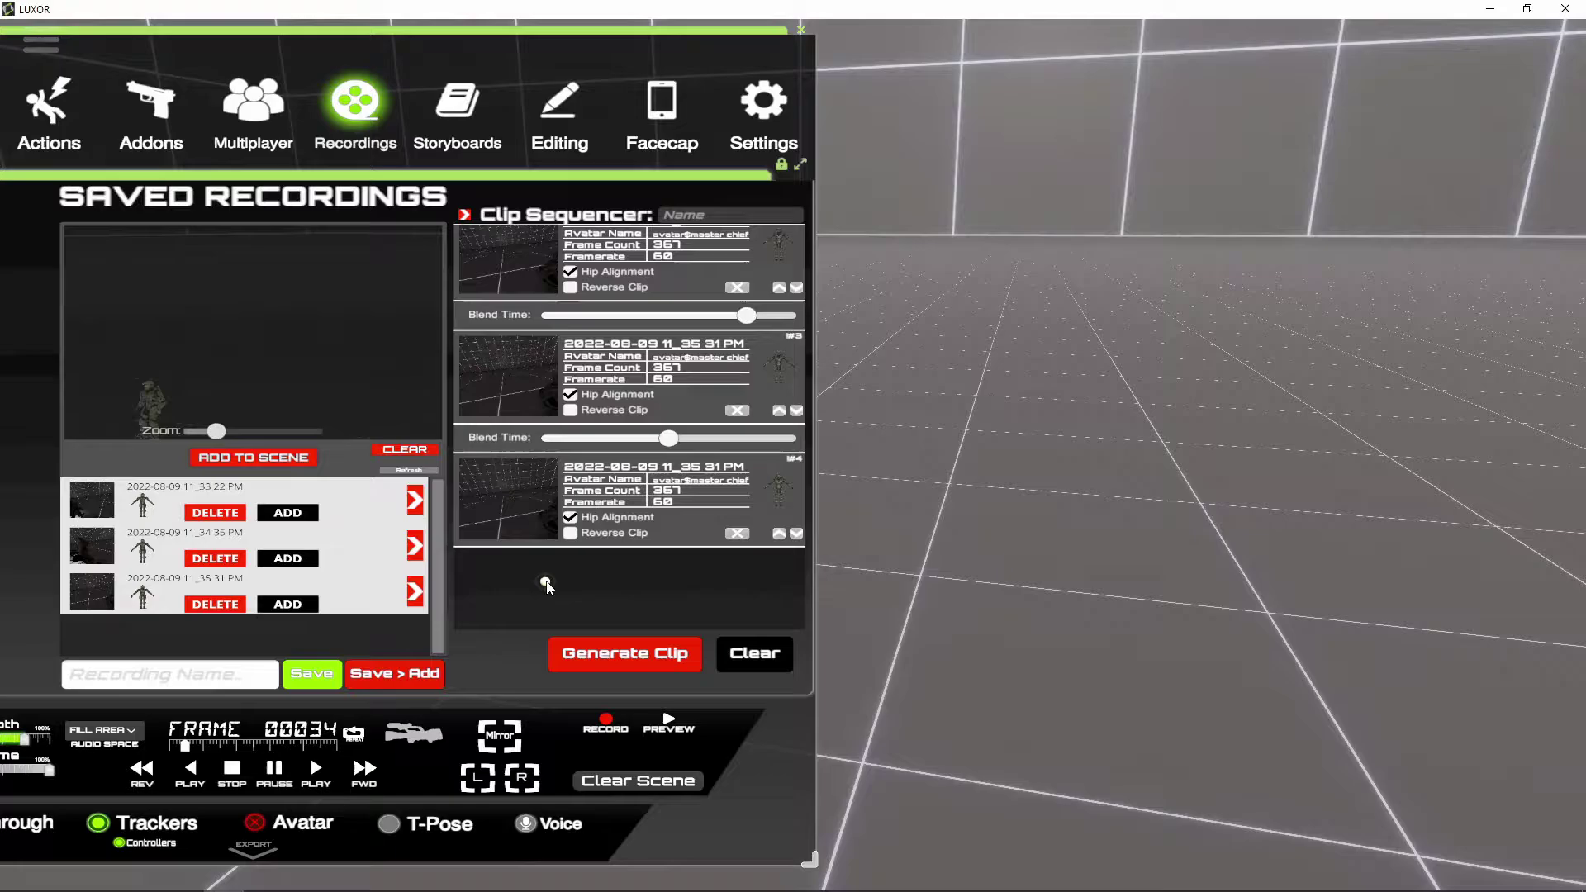
pyautogui.click(418, 593)
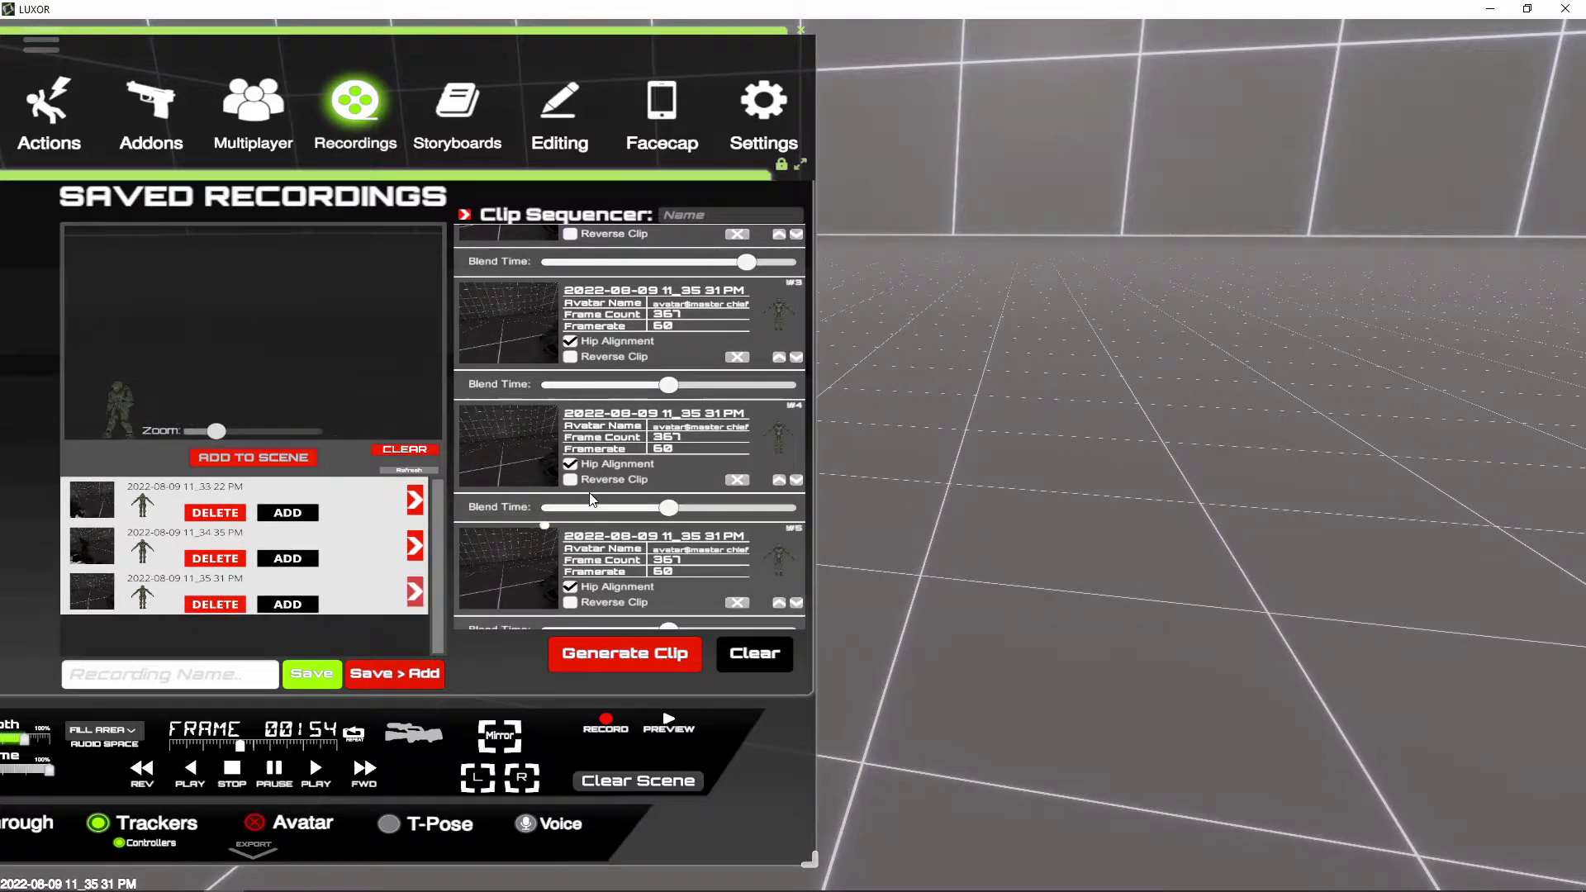
pyautogui.scroll(-2, 588, 505)
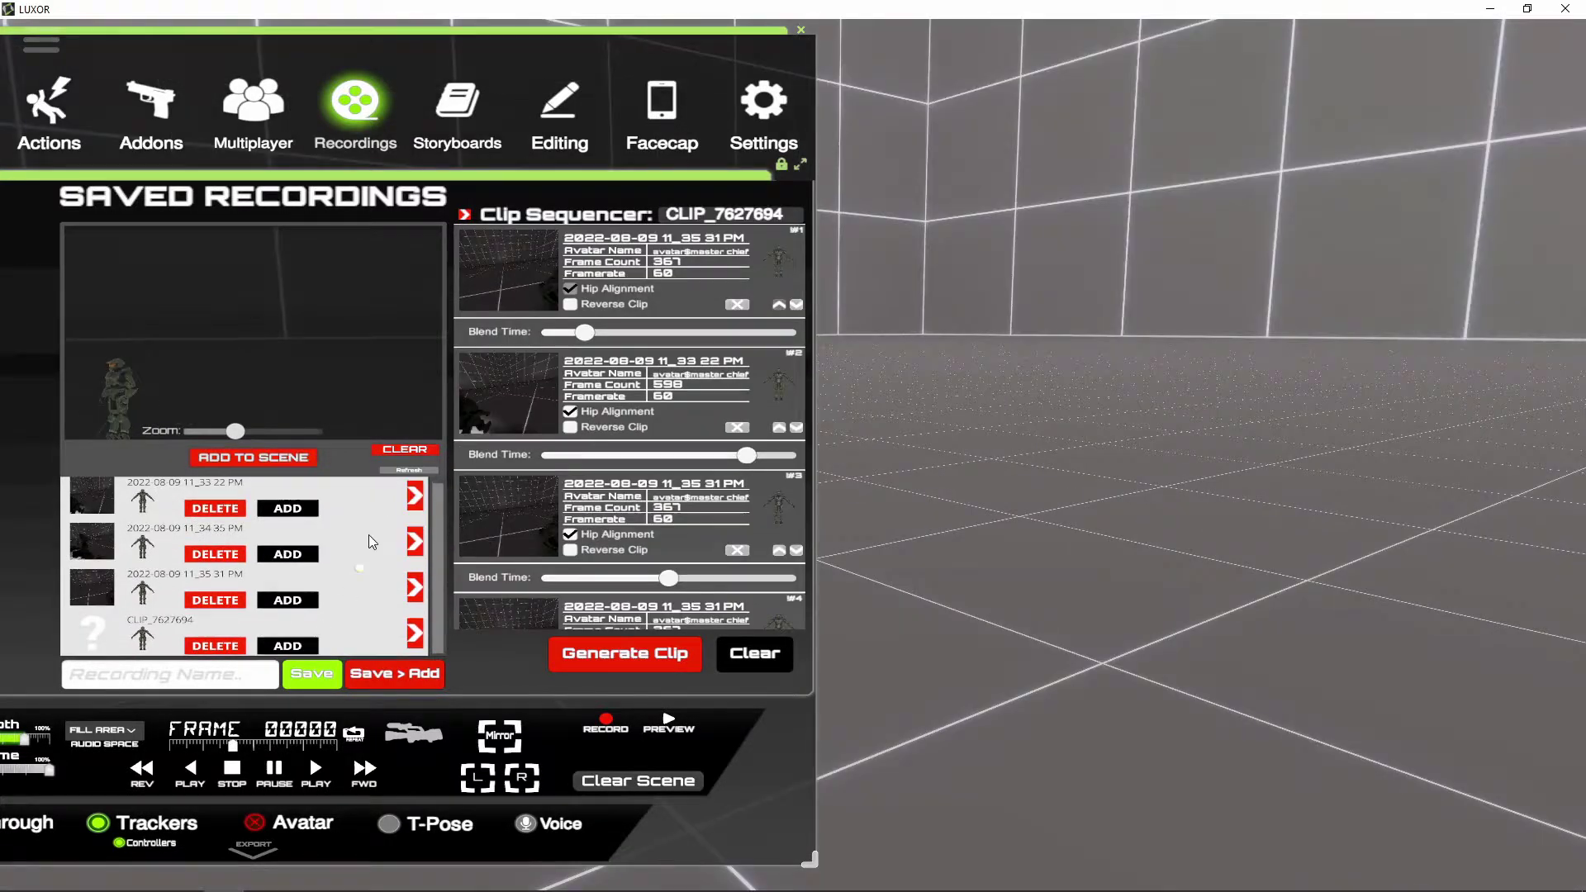
# - Add the character to the scene, export it as 'composite walk', and open SceneLoader.blend in Blender
pyautogui.click(275, 460)
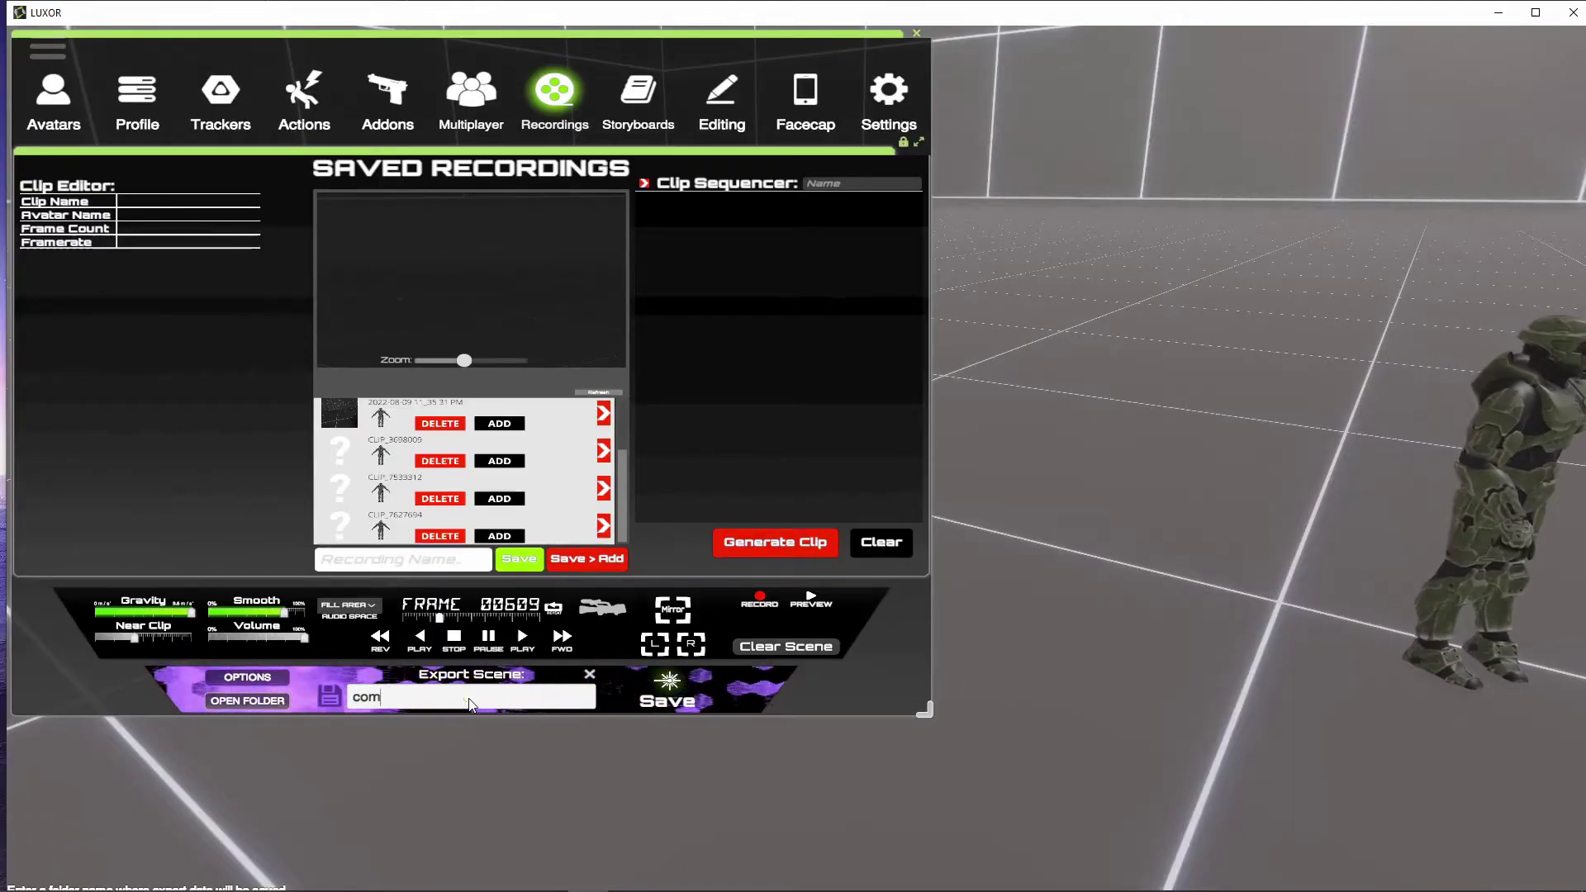
pyautogui.write('te walk')
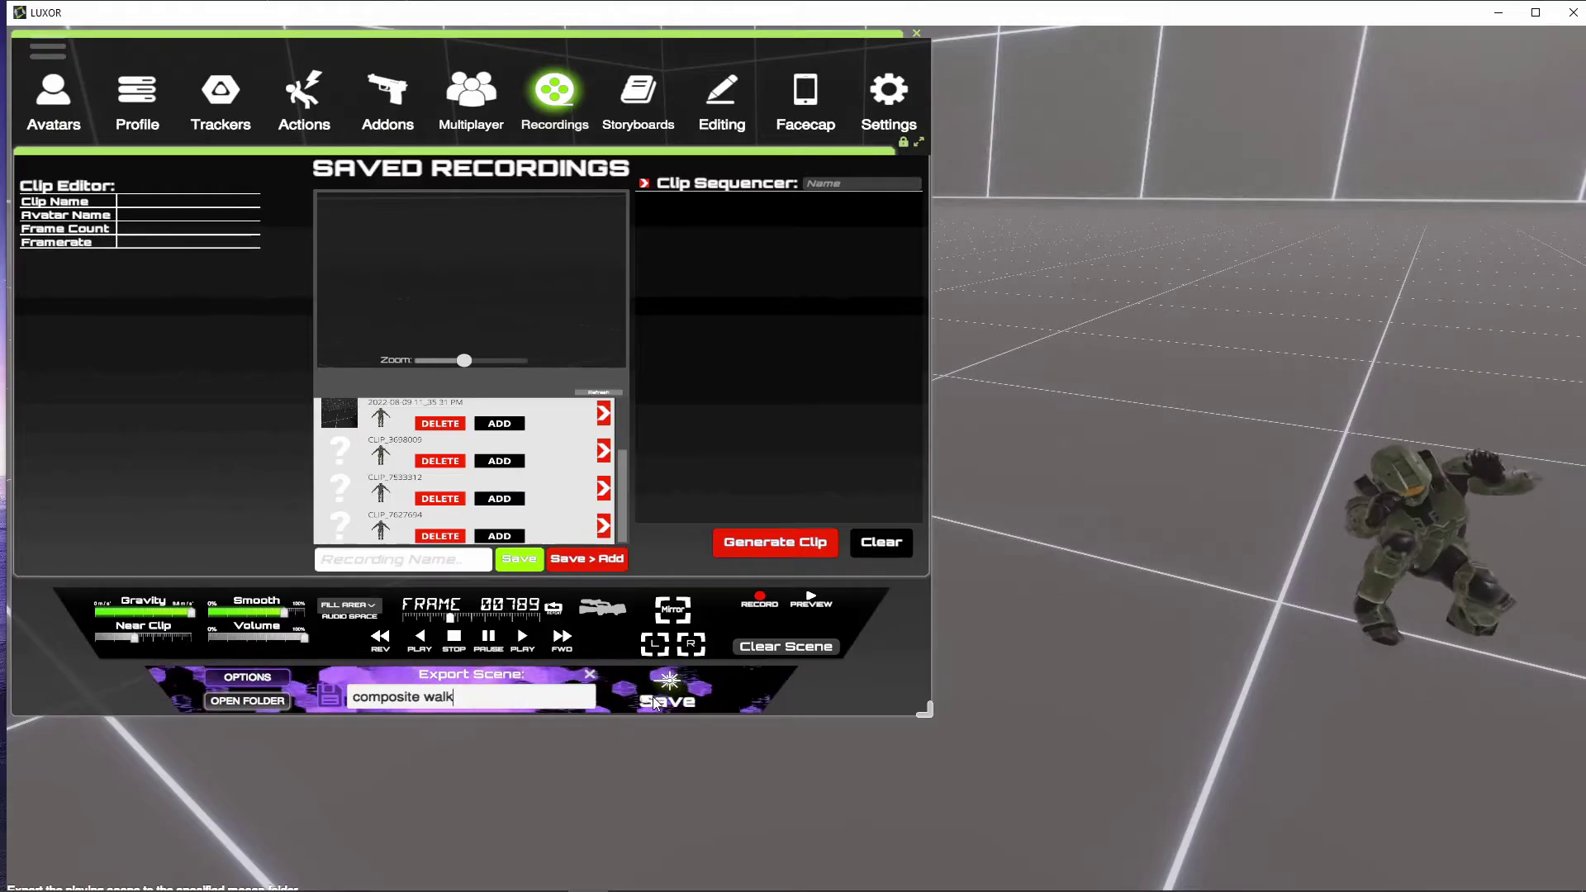
pyautogui.click(665, 697)
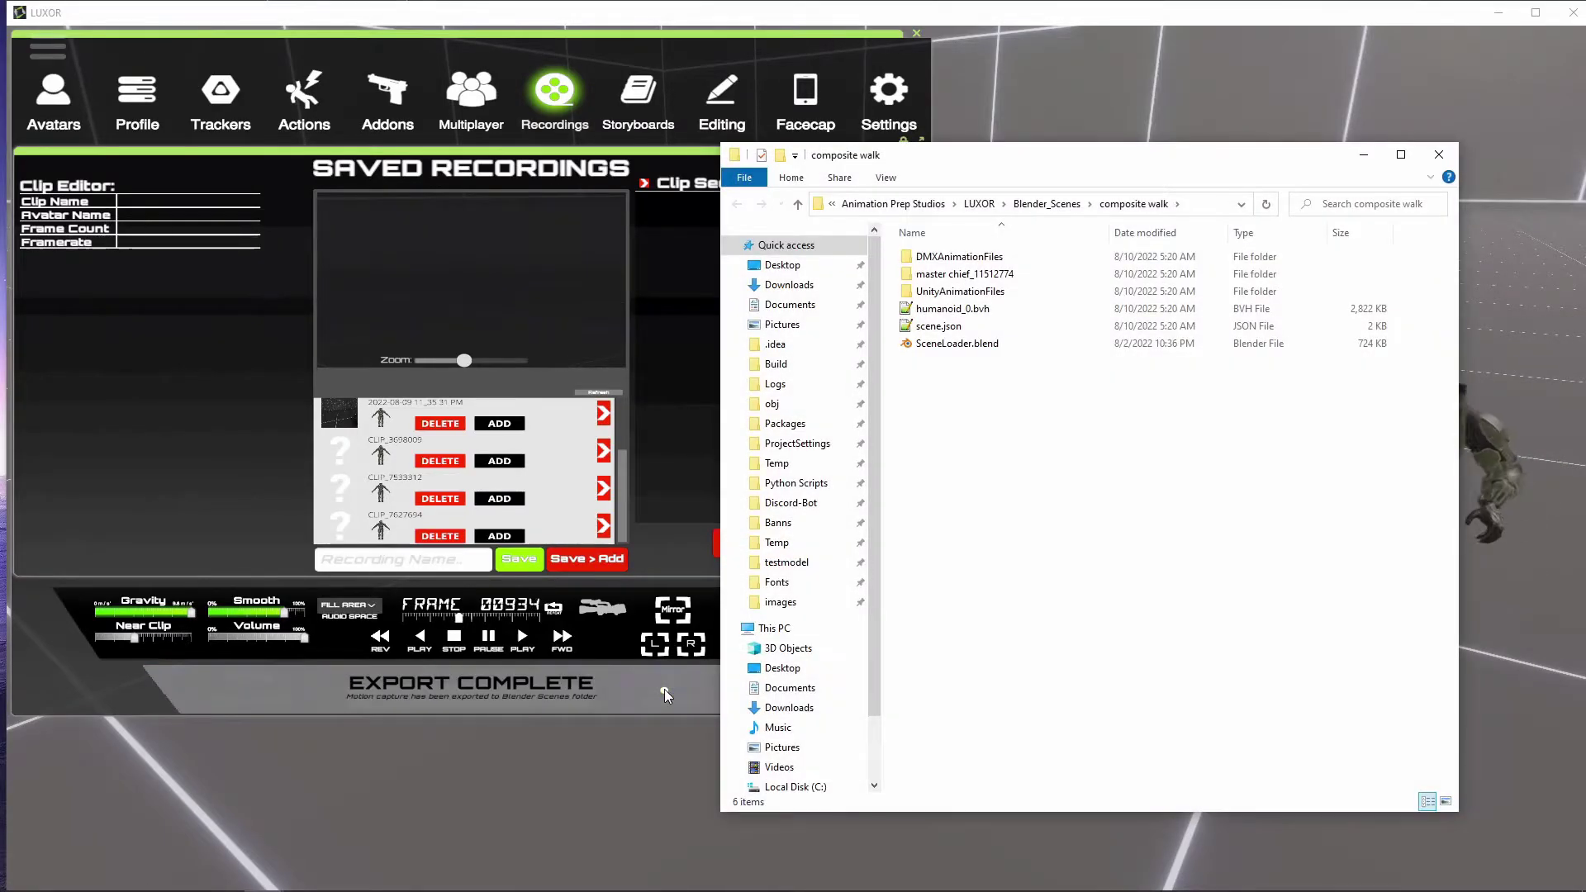
pyautogui.doubleClick(958, 343)
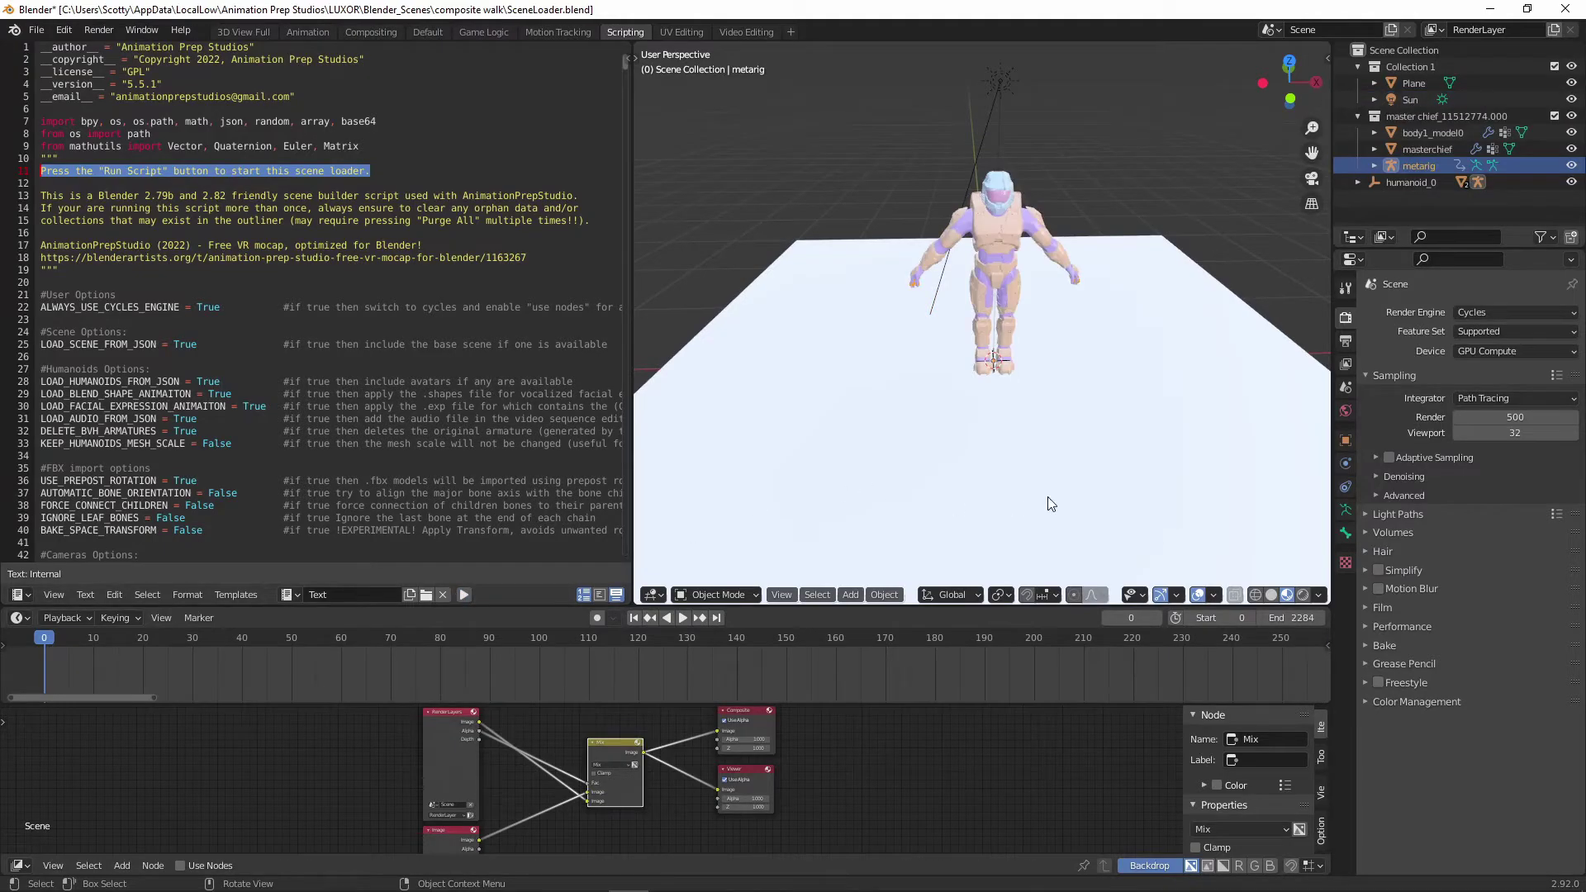
# - Play the walk animation and orbit the view around the character on the plane
pyautogui.press('space')
pyautogui.moveTo(950, 371); pyautogui.dragTo(1074, 388, button='middle')
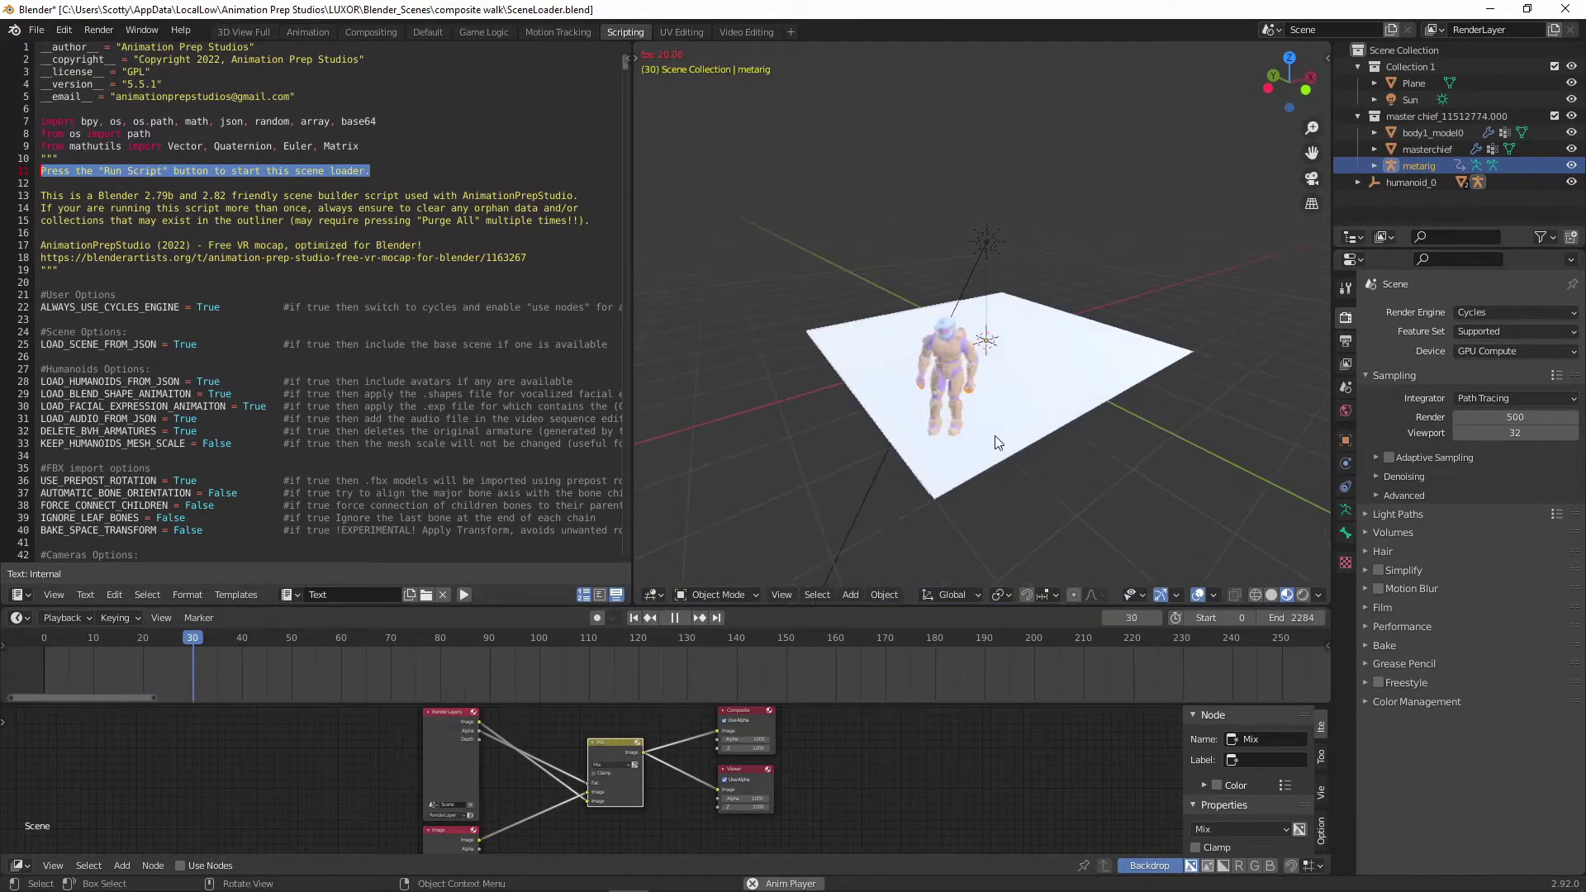